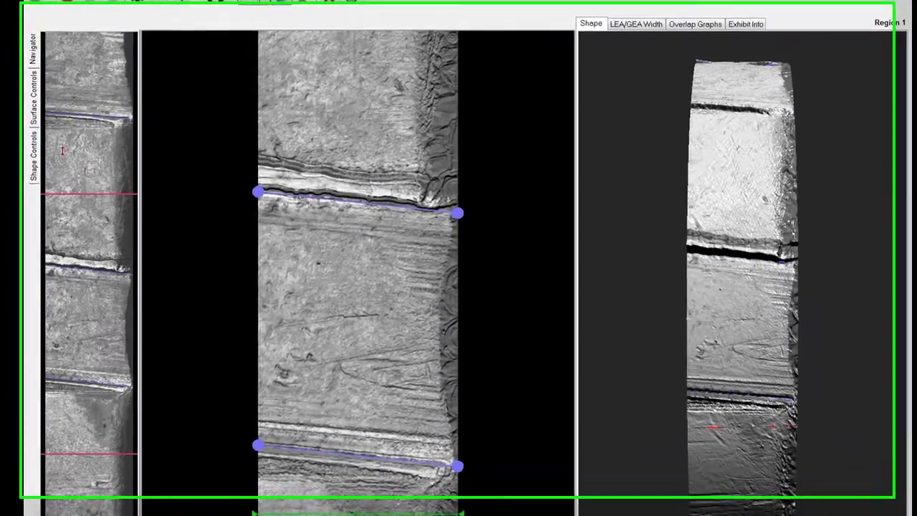
# Flatten the image by setting 3D Rendering to 0, then drop the upper anchor line onto the shoulder
pyautogui.click(12, 120)
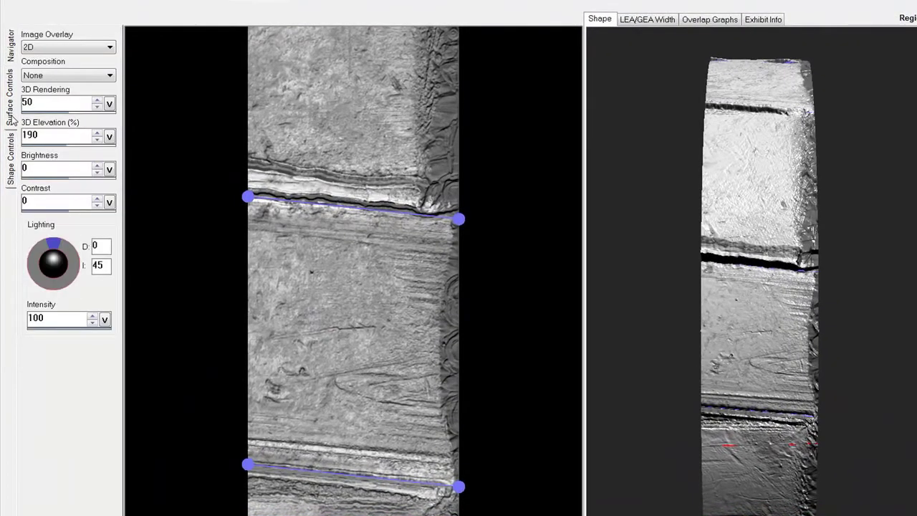
pyautogui.click(109, 103)
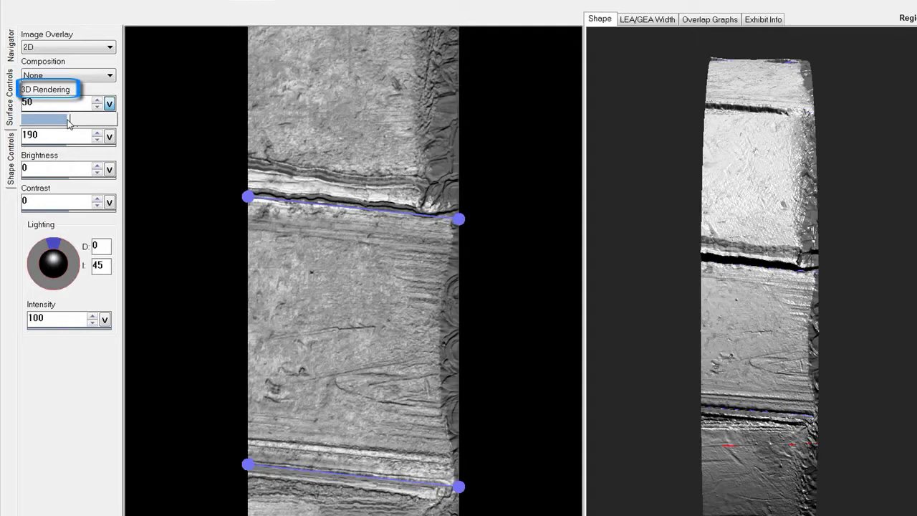
pyautogui.moveTo(68, 124); pyautogui.dragTo(16, 126)
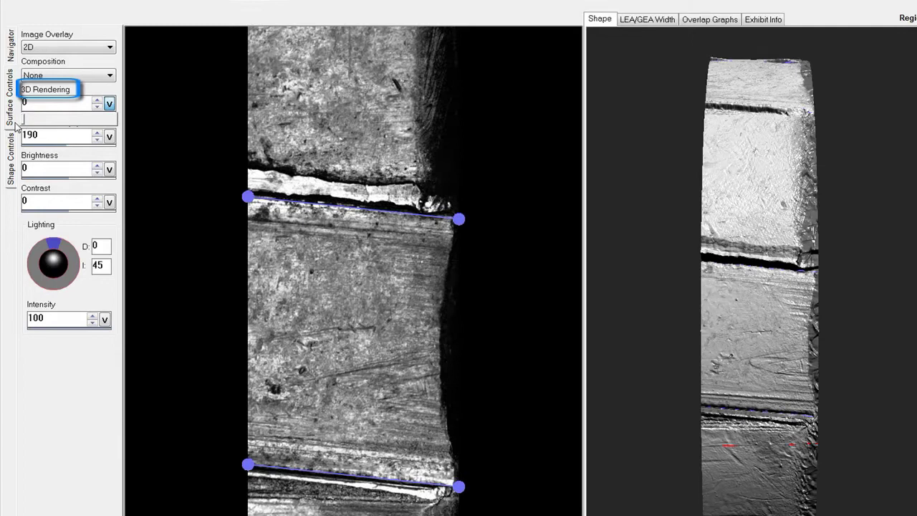
pyautogui.click(16, 126)
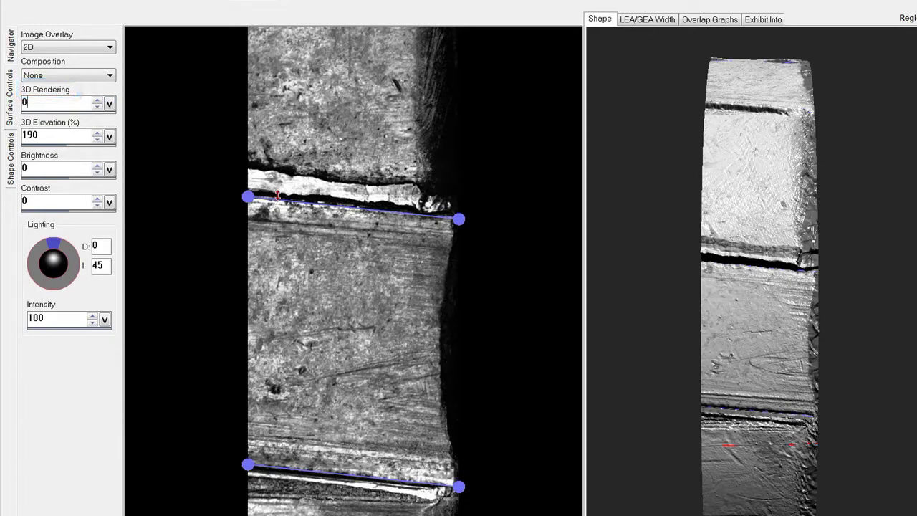
pyautogui.moveTo(363, 209)
pyautogui.mouseDown()
pyautogui.moveTo(365, 235)
pyautogui.moveTo(364, 208)
pyautogui.mouseUp()
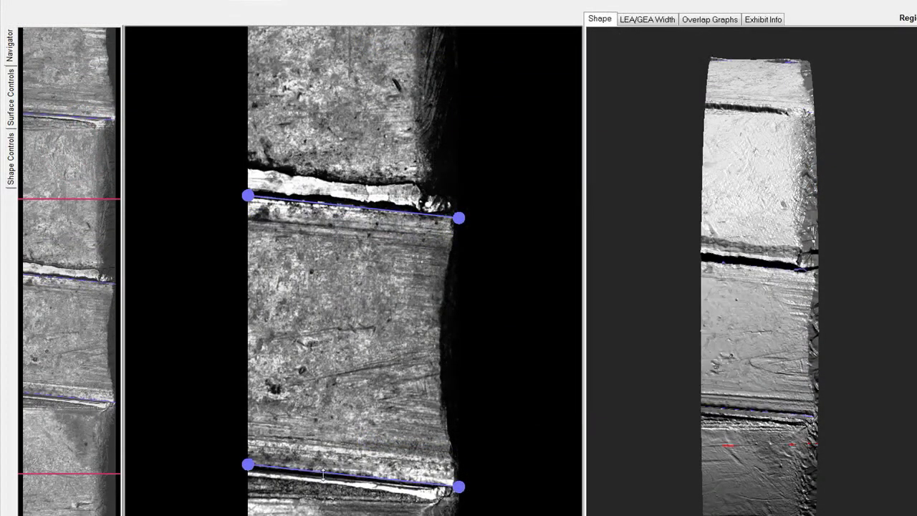
# Nudge the lower anchor line in the center image onto the land's lower shoulder
pyautogui.moveTo(324, 472)
pyautogui.mouseDown()
pyautogui.moveTo(324, 456)
pyautogui.moveTo(324, 473)
pyautogui.mouseUp()
# Set this land as LEA 1 via Change ROI Order/Type, giving land 0.0776 inch and groove 0.1067 inch
pyautogui.rightClick(342, 332)
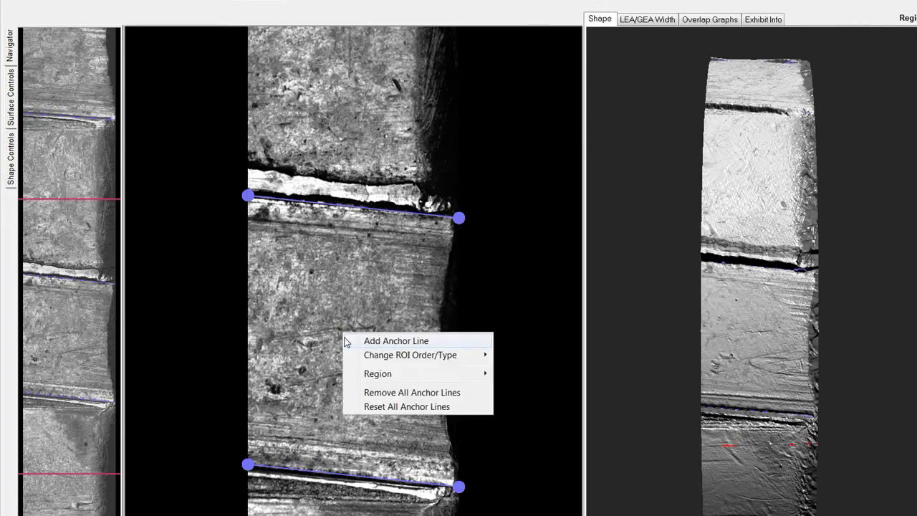
pyautogui.moveTo(363, 357)
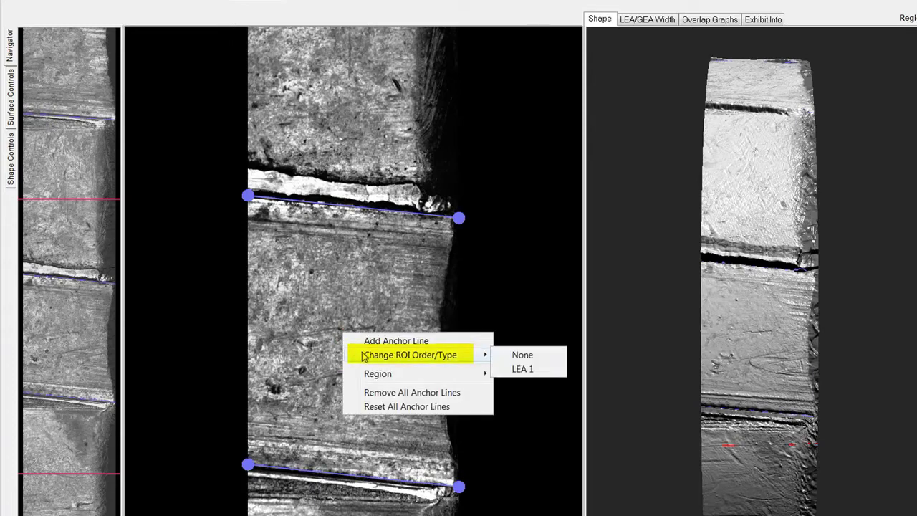
pyautogui.click(523, 370)
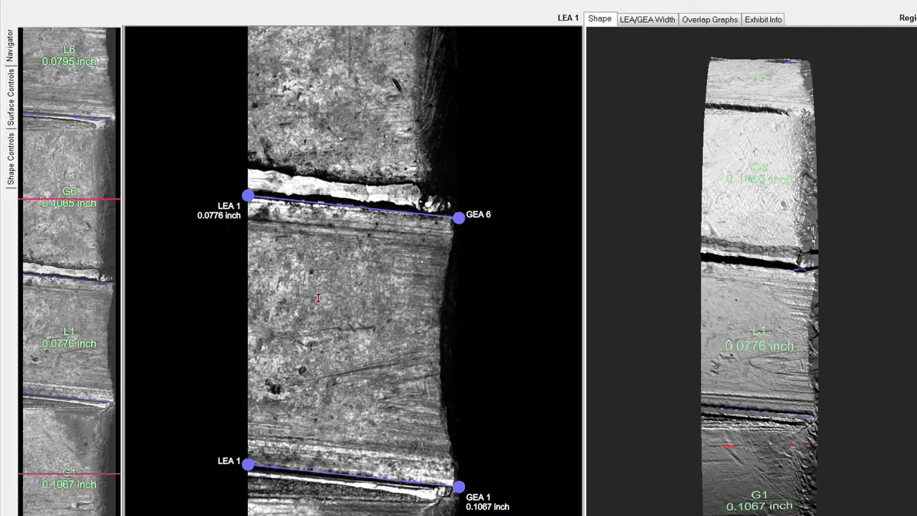
# Move down the strip to LEA 2 and align its upper anchor line with the shoulder
pyautogui.moveTo(336, 354); pyautogui.dragTo(336, 248)
pyautogui.scroll(-2, 336, 249)
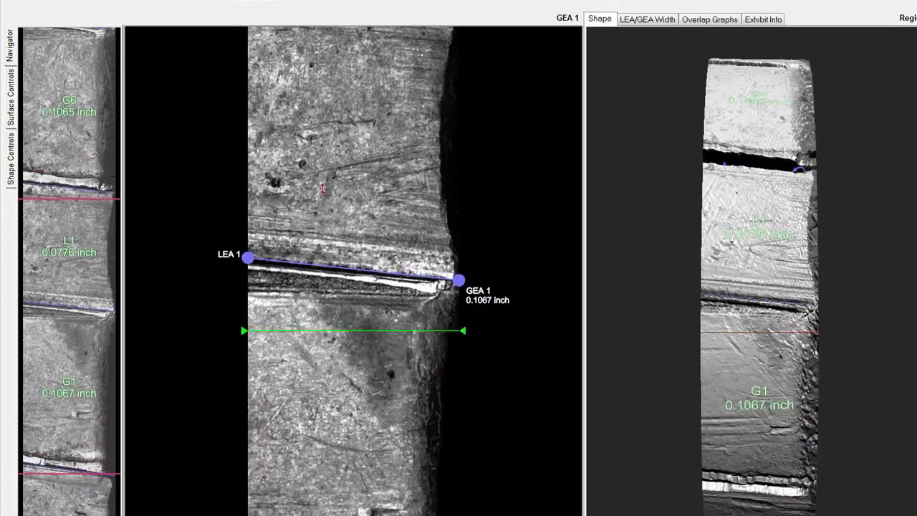
pyautogui.scroll(-5, 330, 186)
pyautogui.scroll(-5, 337, 384)
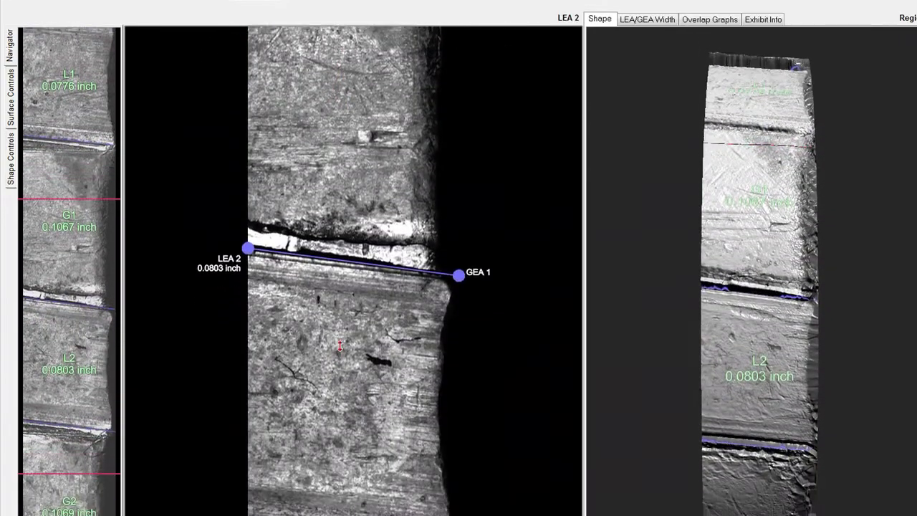
pyautogui.moveTo(392, 185)
pyautogui.mouseDown()
pyautogui.moveTo(393, 201)
pyautogui.moveTo(393, 187)
pyautogui.mouseUp()
# Bring the lower LEA 2 anchor line back to its shoulder and continue to LEA 4
pyautogui.scroll(-4, 364, 361)
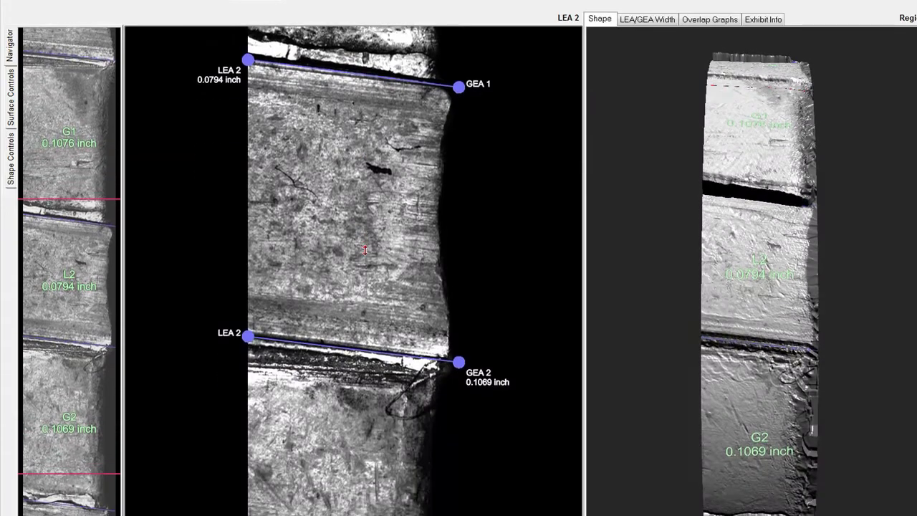
pyautogui.moveTo(360, 348)
pyautogui.mouseDown()
pyautogui.moveTo(359, 304)
pyautogui.moveTo(359, 338)
pyautogui.mouseUp()
pyautogui.scroll(-6, 359, 339)
pyautogui.moveTo(359, 454); pyautogui.dragTo(359, 451)
pyautogui.scroll(-6, 343, 387)
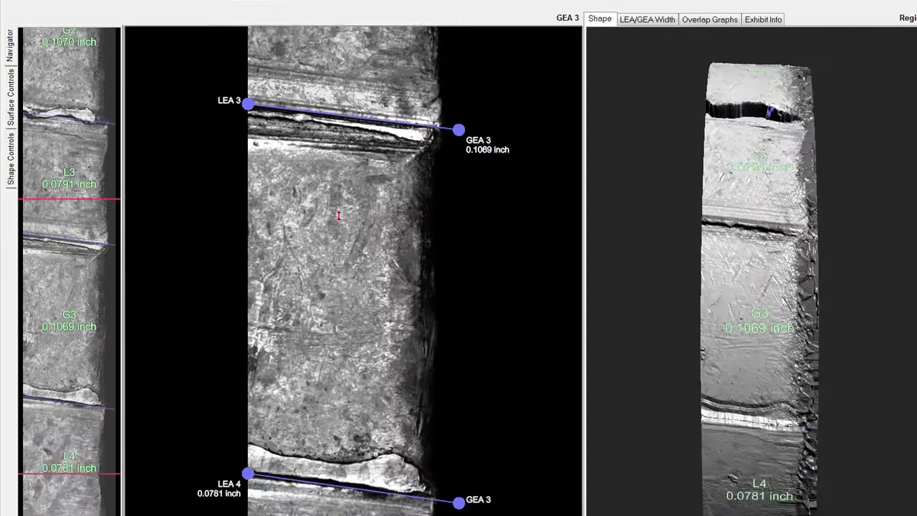
pyautogui.scroll(-4, 344, 387)
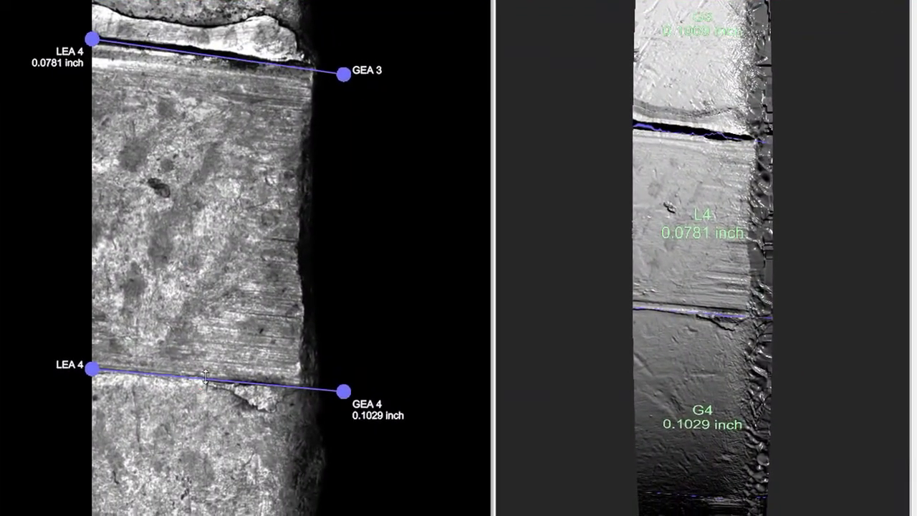
# Return the lower LEA 4 anchor line to the shoulder at 0.0781 inch and orbit the 3D view
pyautogui.moveTo(298, 464); pyautogui.dragTo(298, 436)
pyautogui.moveTo(204, 347); pyautogui.dragTo(202, 377)
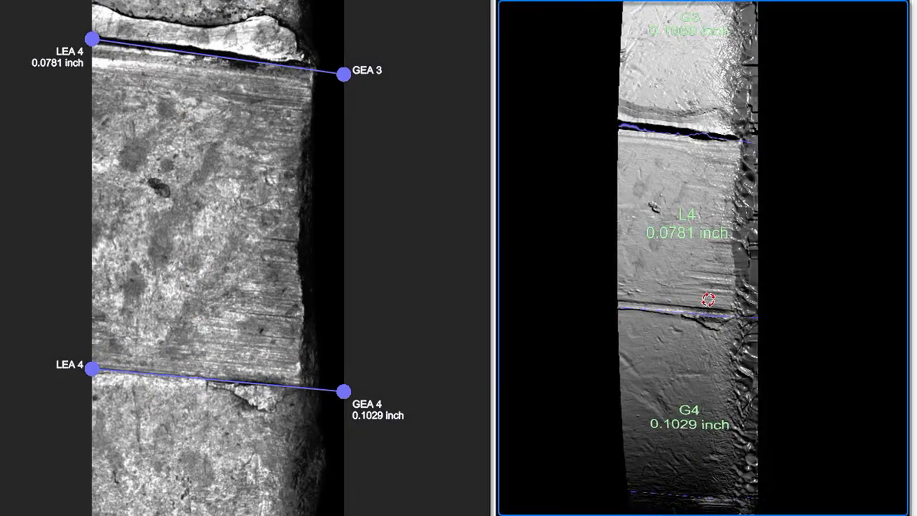
pyautogui.moveTo(707, 299); pyautogui.dragTo(666, 246)
pyautogui.moveTo(624, 270); pyautogui.dragTo(588, 209)
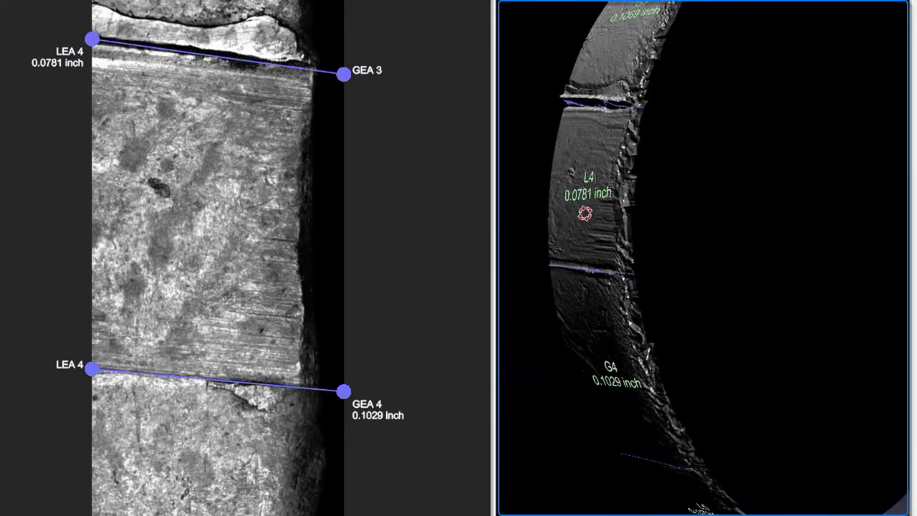
# Zoom and pan the 3D view onto LEA 4, then adjust the upper LEA 5 anchor line
pyautogui.scroll(5, 587, 200)
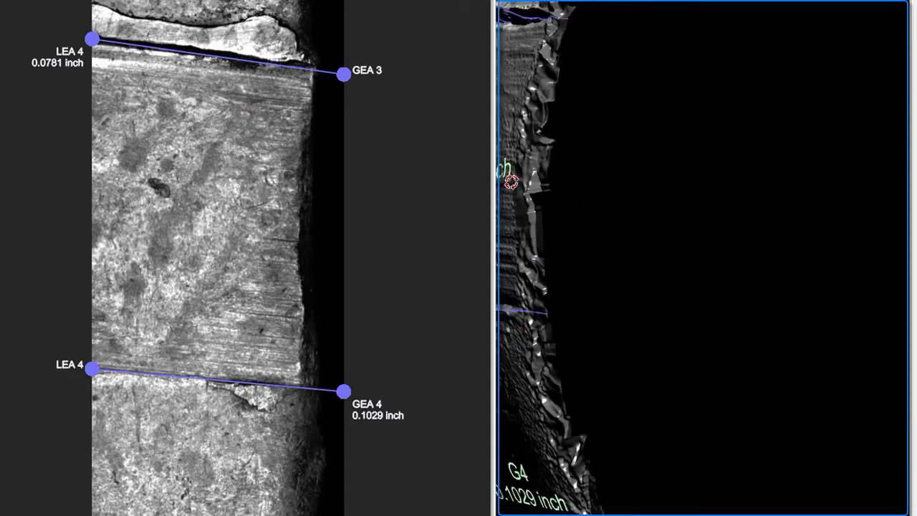
pyautogui.moveTo(511, 181); pyautogui.dragTo(683, 182)
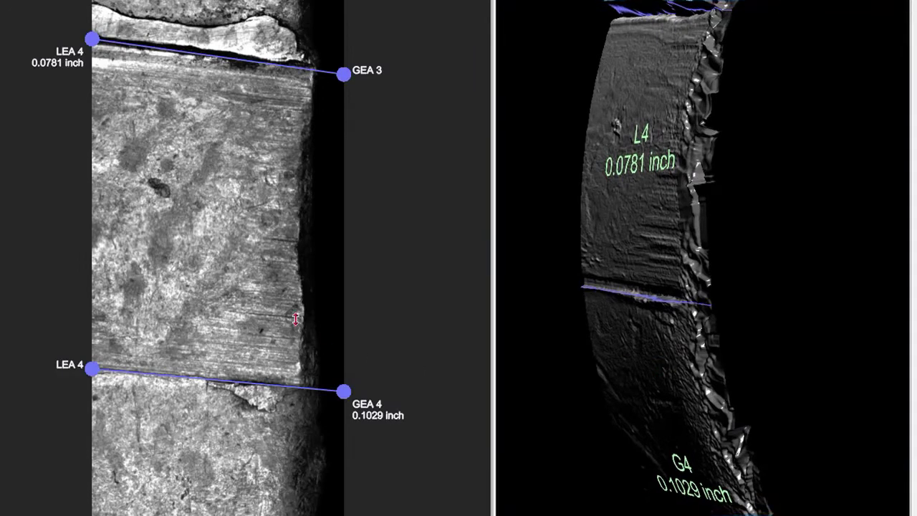
pyautogui.moveTo(242, 294); pyautogui.dragTo(239, 215)
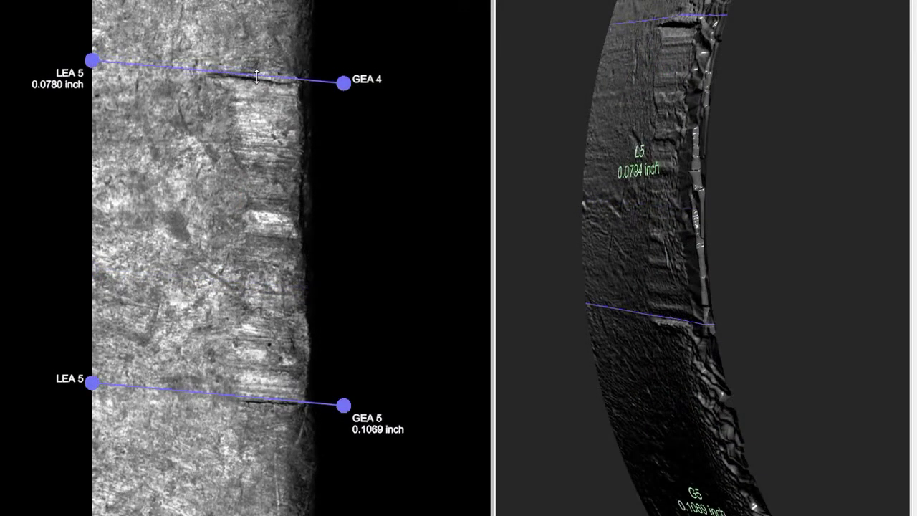
pyautogui.moveTo(257, 79); pyautogui.dragTo(257, 87)
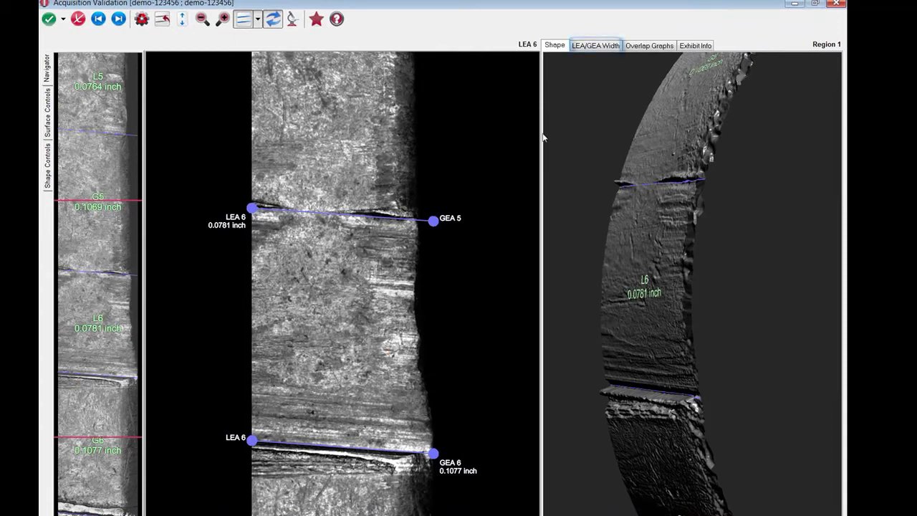
# Show the LEA/GEA Width table: lands 0.0764–0.0791 inch, grooves 0.1069–0.1077 inch
pyautogui.click(594, 47)
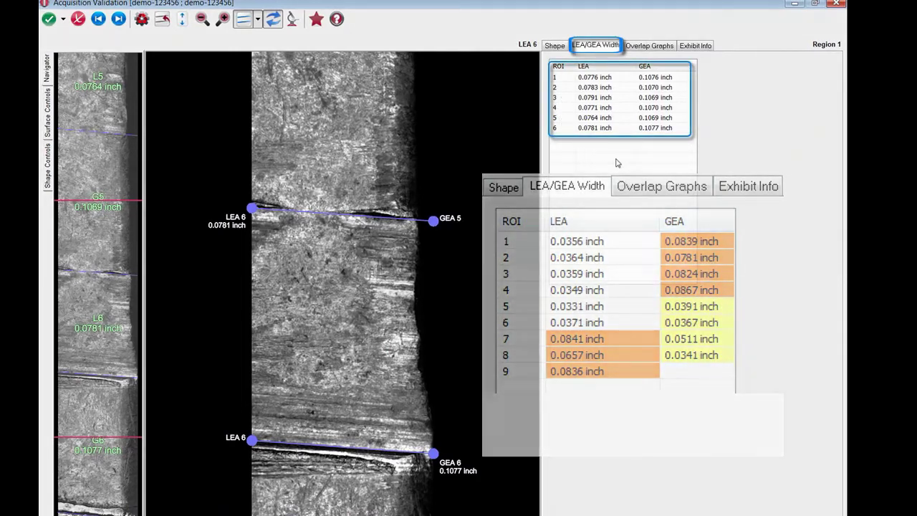
# Switch to Overlap Graphs to check that LEA 6's two R1 profile traces stay within bounds
pyautogui.click(650, 45)
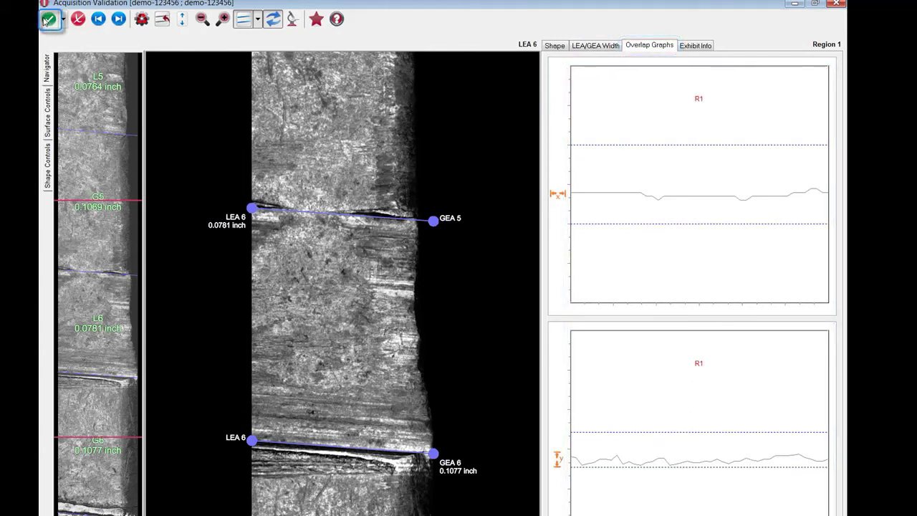
# Validate the acquisition and save the exhibit with Submit case checked, overwriting existing images
pyautogui.click(48, 19)
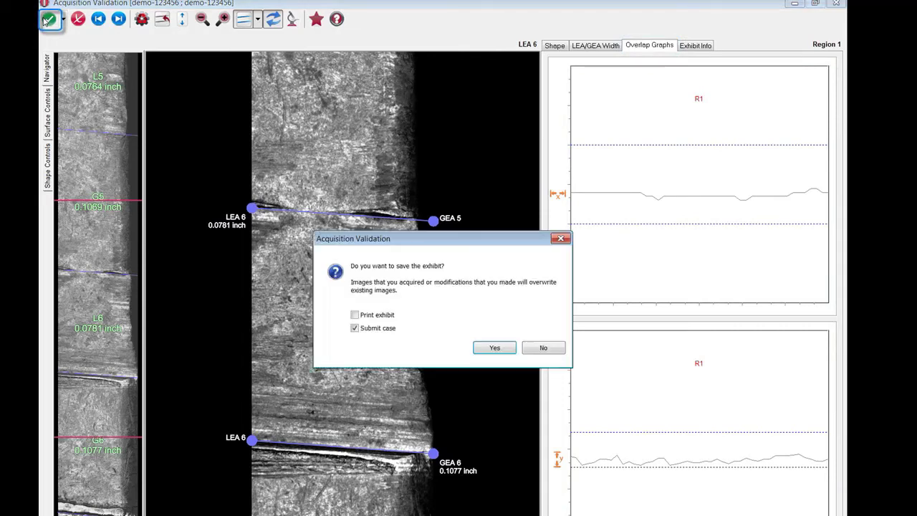
pyautogui.click(493, 349)
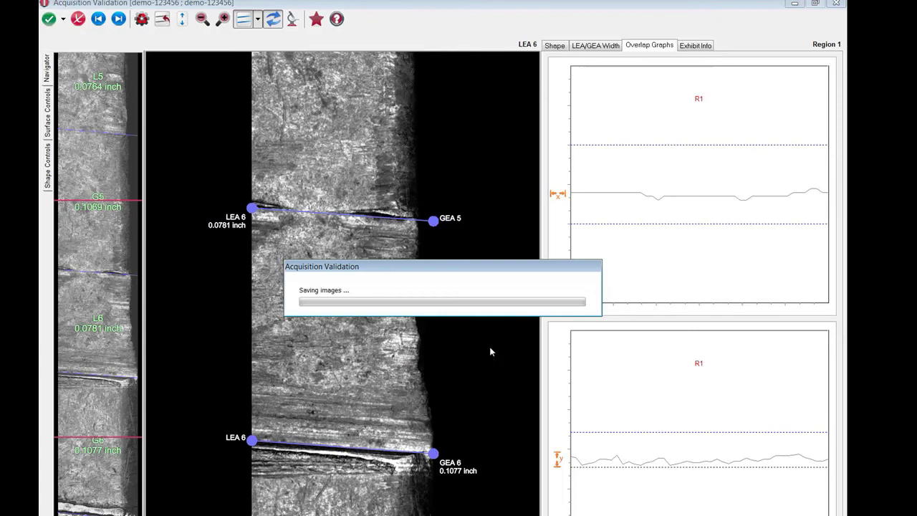